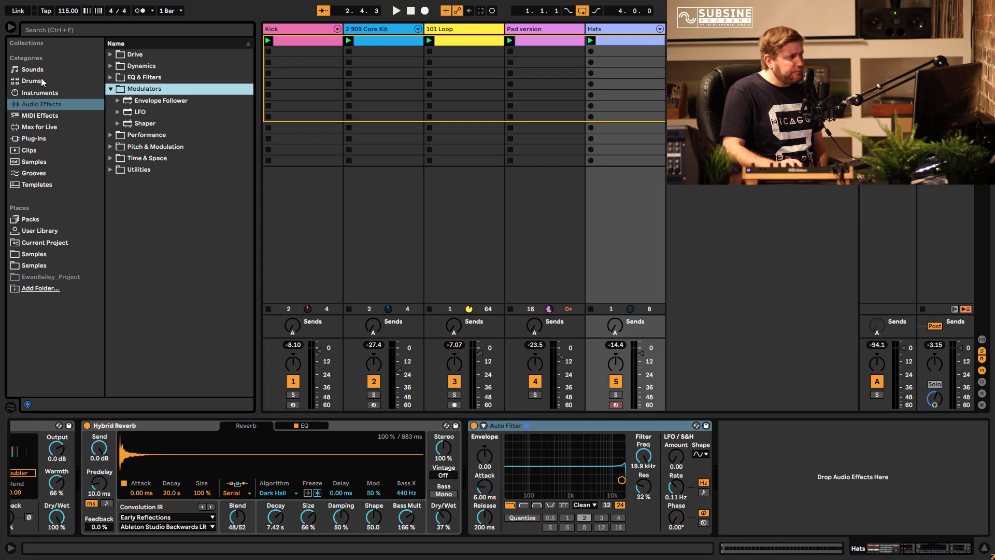
Step: Preview the Envelope Follower modulator in the browser and audition the set briefly
{"action": "left_click", "coordinate": [143, 102]}
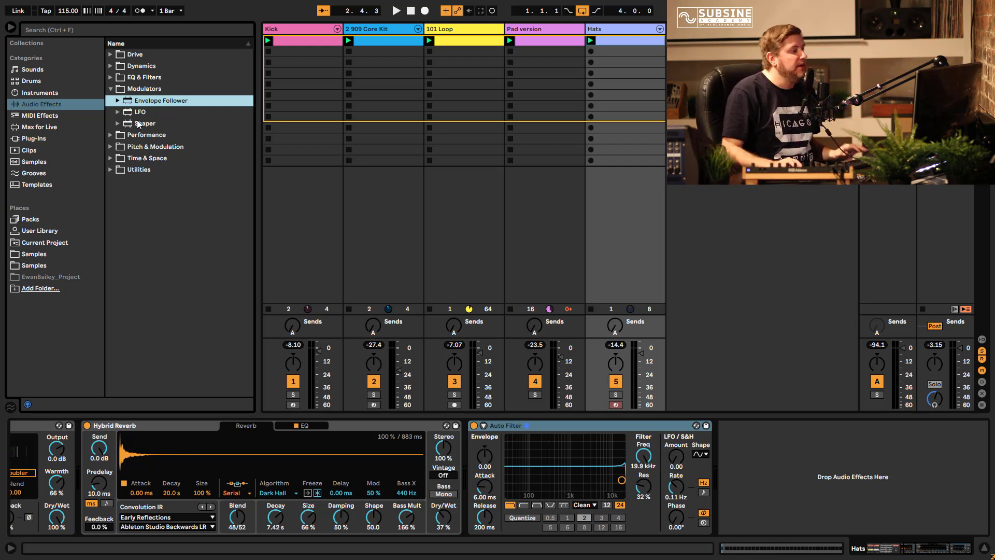
{"action": "left_click", "coordinate": [690, 216]}
{"action": "key", "text": "space"}
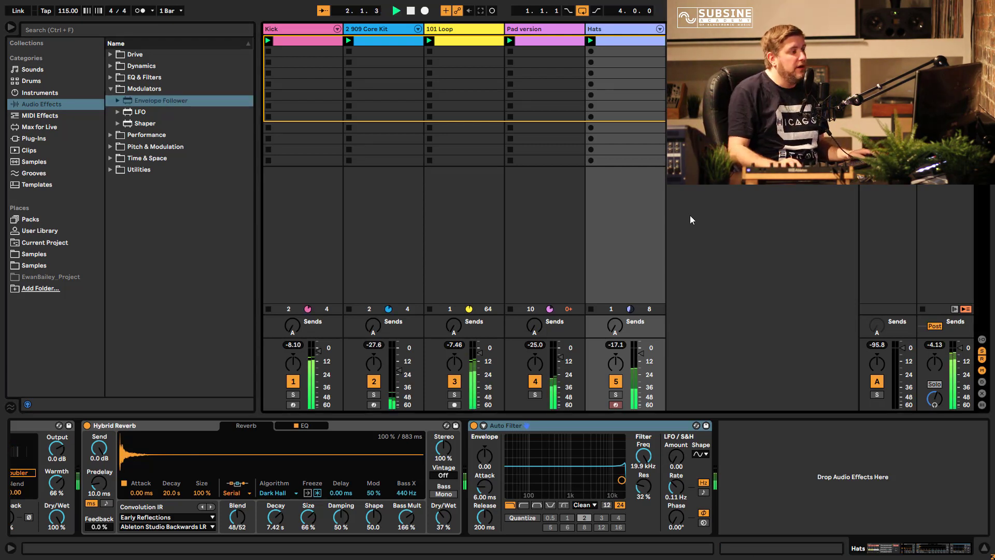
{"action": "key", "text": "space"}
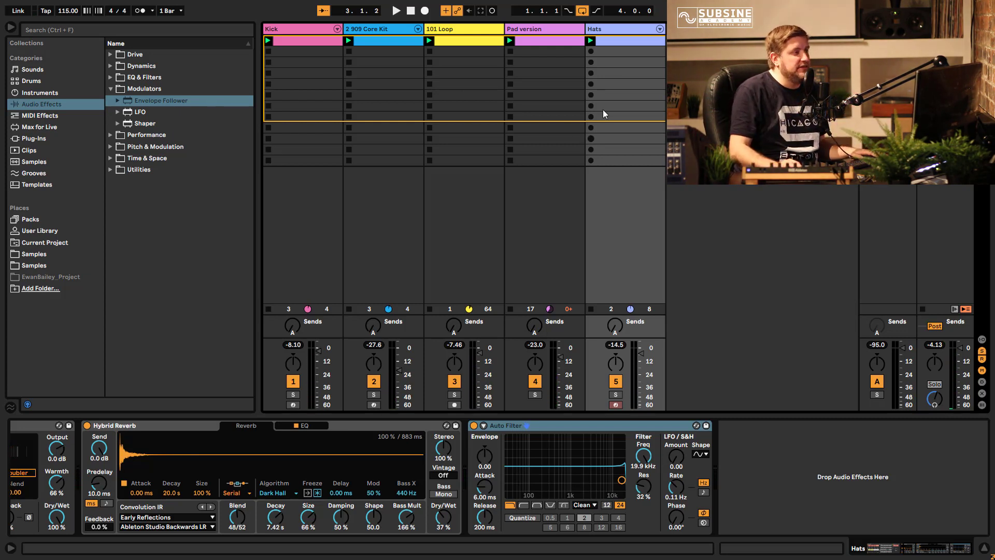
Step: Solo the Hats track, replay it, and try Doubler then Phaser mode on the Phaser-Flanger
{"action": "left_click", "coordinate": [616, 395]}
{"action": "key", "text": "space"}
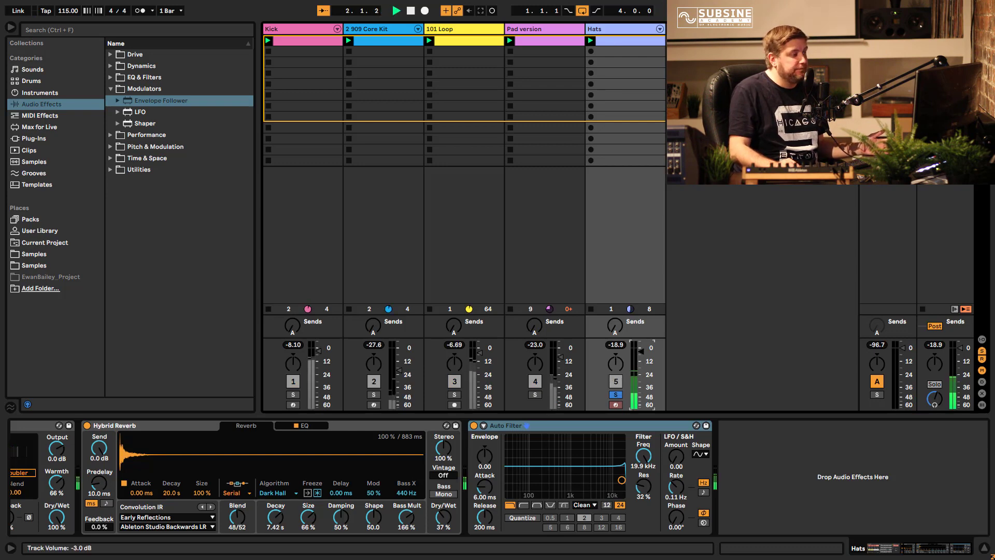
{"action": "scroll", "coordinate": [354, 456], "scroll_direction": "up", "scroll_amount": 5}
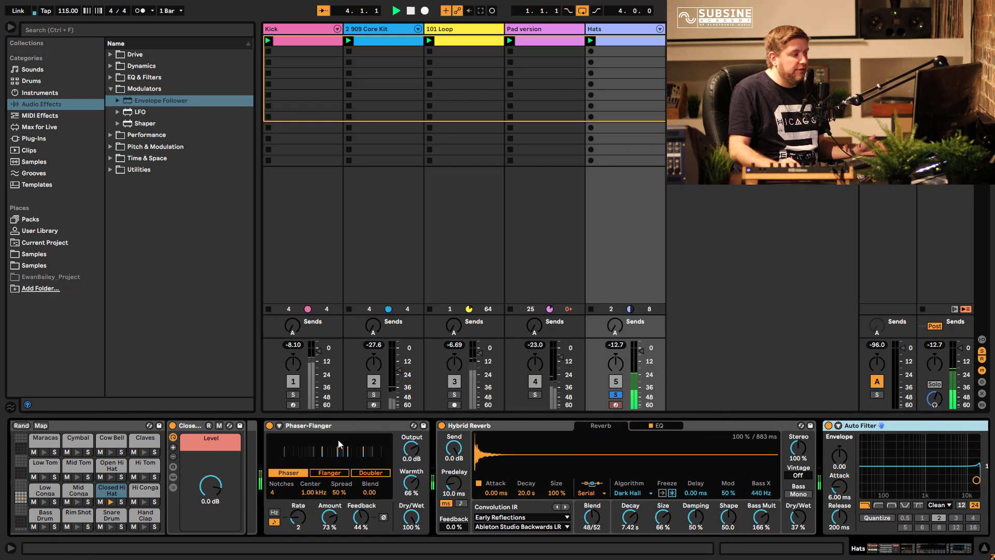
{"action": "left_click", "coordinate": [377, 473]}
{"action": "left_click", "coordinate": [288, 473]}
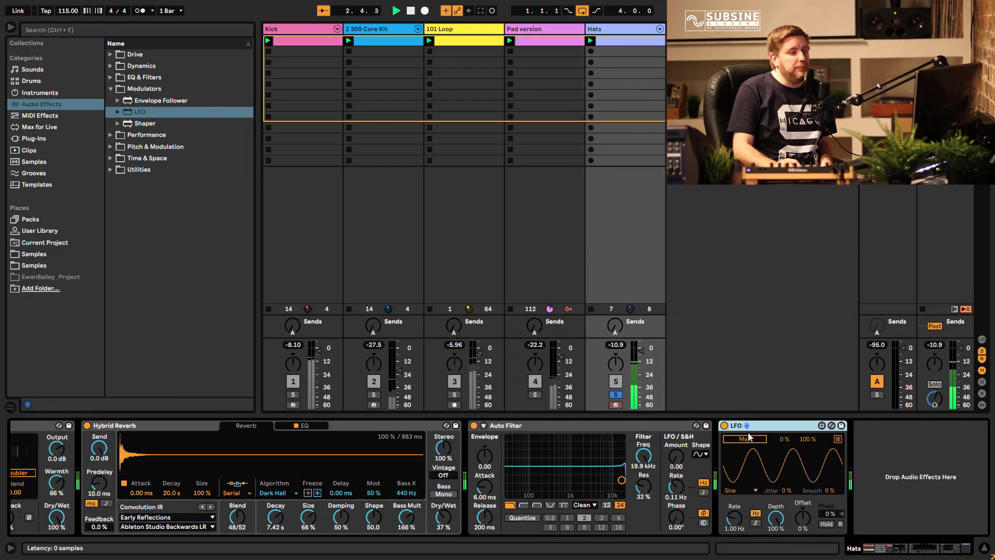
Step: Map the LFO to Auto Filter Frequency, slow its rate to 0.09 Hz, lower depth and add offset
{"action": "left_click", "coordinate": [745, 439]}
{"action": "left_click", "coordinate": [621, 479]}
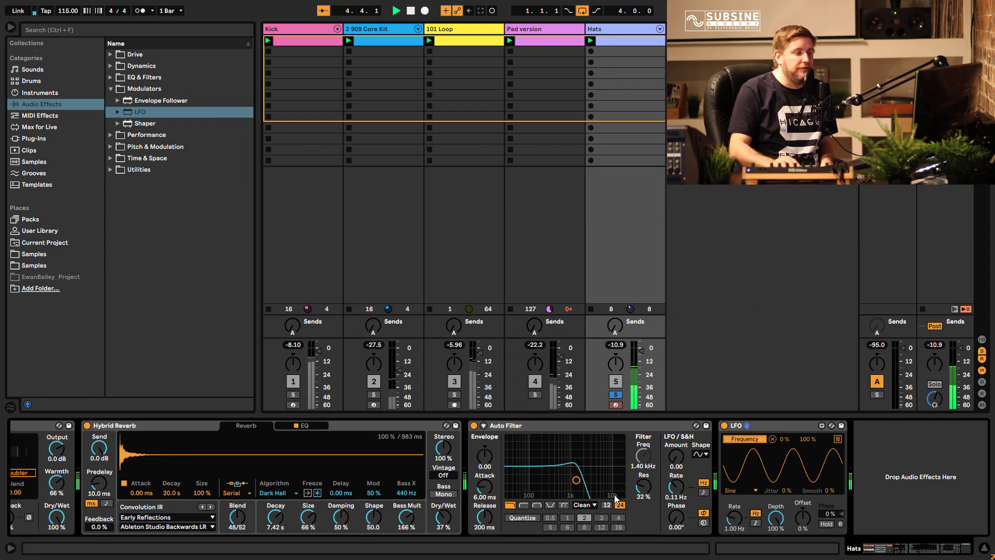
{"action": "left_click_drag", "start_coordinate": [734, 518], "coordinate": [769, 544]}
{"action": "left_click_drag", "start_coordinate": [803, 517], "coordinate": [803, 491]}
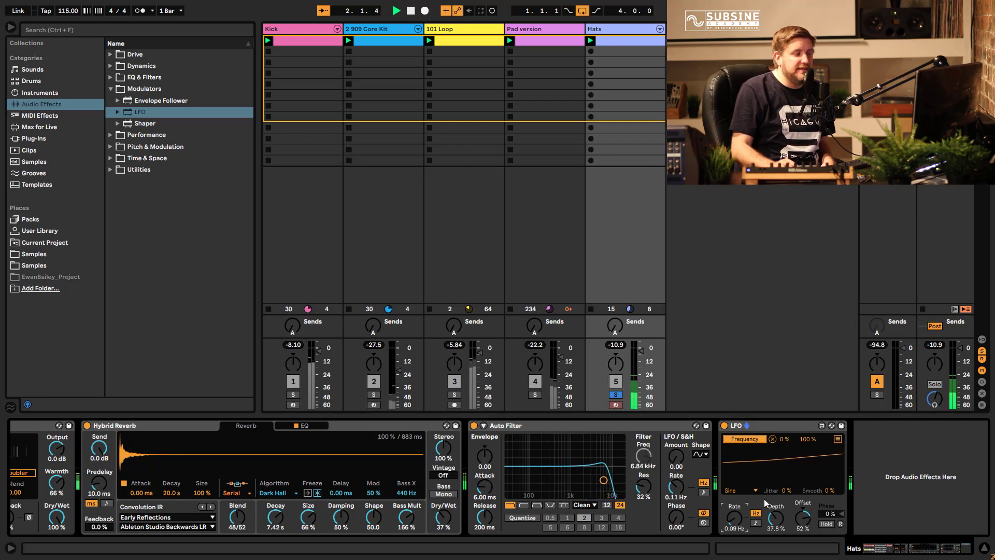
Step: Map the LFO to Hybrid Reverb Size, Decay and Predelay, capping Predelay's maximum at 25%
{"action": "left_click", "coordinate": [838, 439]}
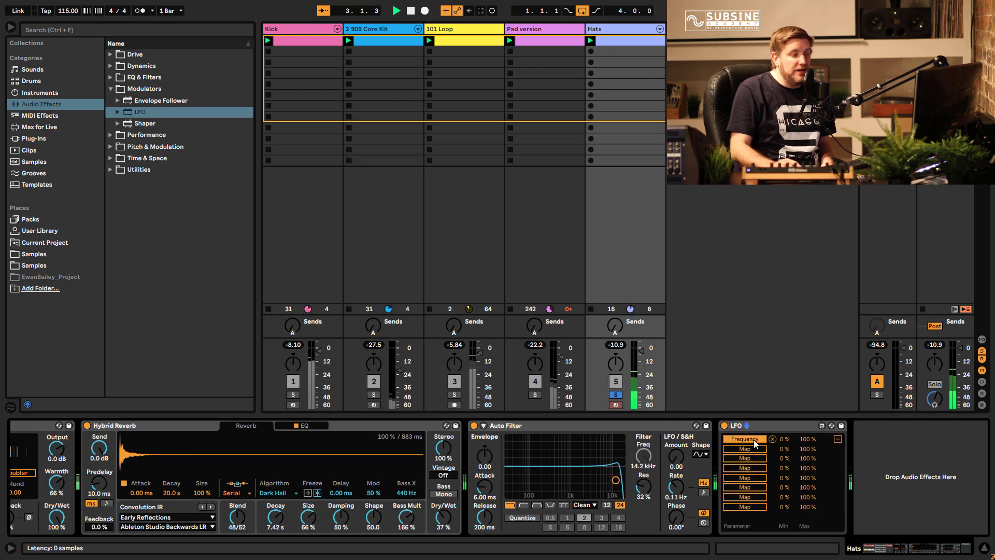
{"action": "left_click", "coordinate": [745, 449]}
{"action": "left_click", "coordinate": [308, 517]}
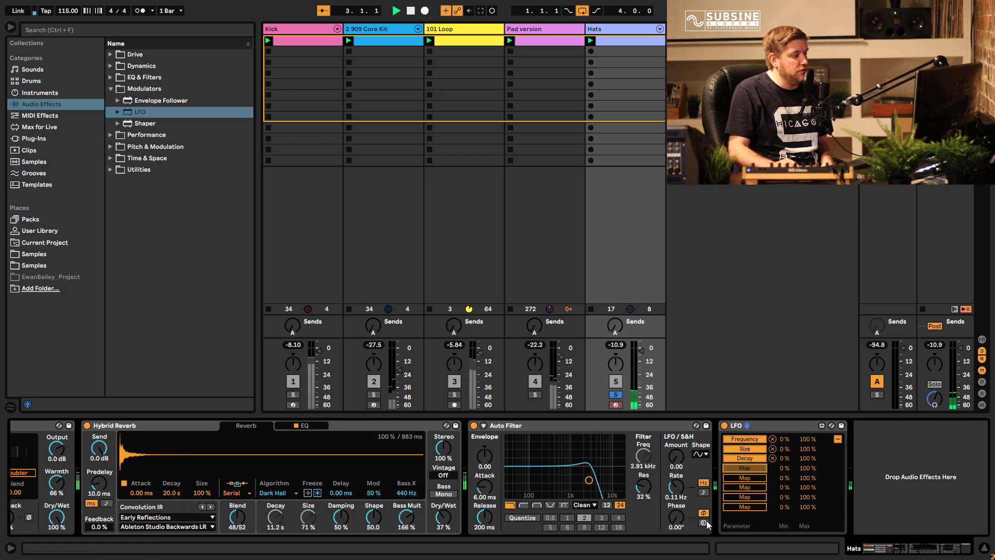
{"action": "left_click", "coordinate": [101, 484]}
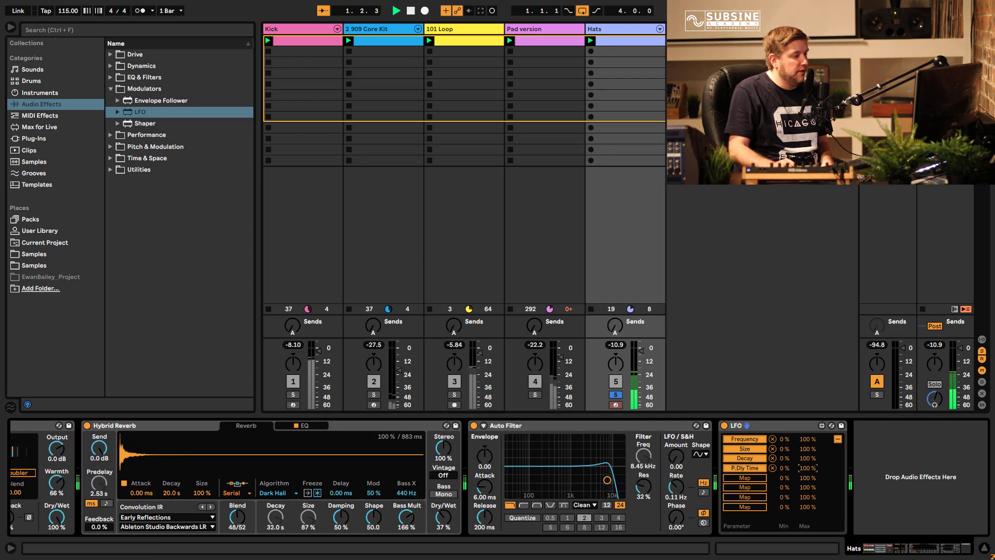
{"action": "mouse_move", "coordinate": [812, 468]}
{"action": "left_mouse_down"}
{"action": "mouse_move", "coordinate": [808, 483]}
{"action": "mouse_move", "coordinate": [814, 467]}
{"action": "left_mouse_up"}
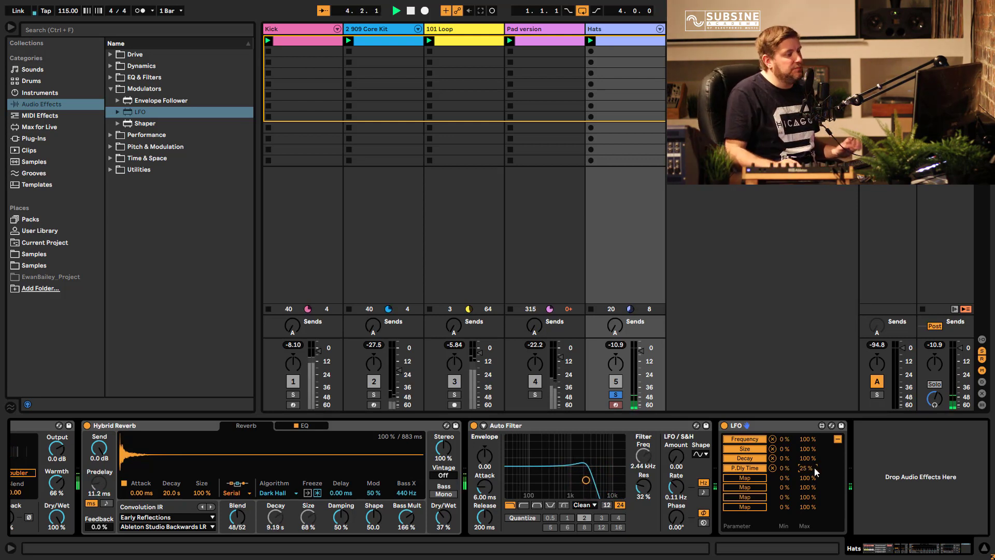
Step: Select and solo the Pad version track and add a Shaper to it
{"action": "left_click", "coordinate": [545, 29]}
{"action": "left_click", "coordinate": [535, 395]}
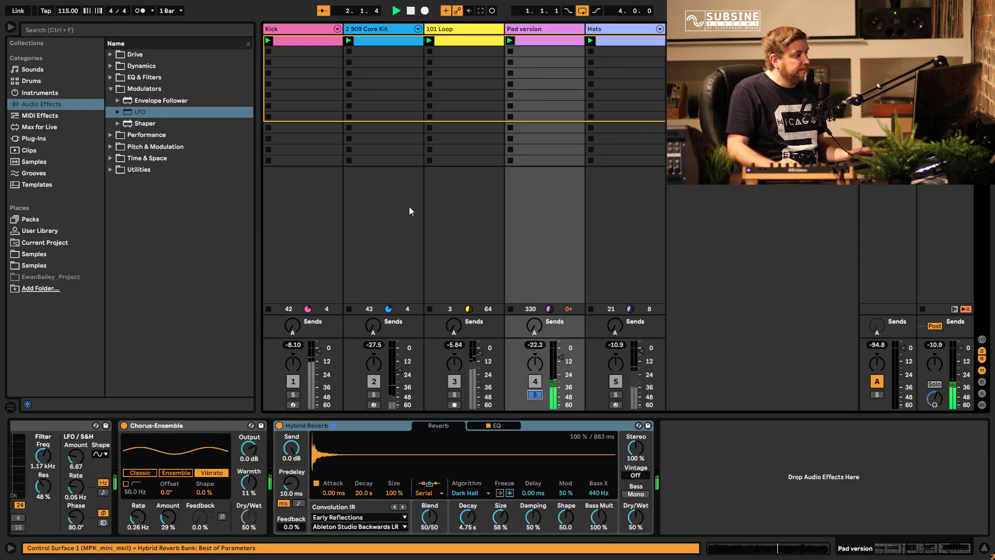
{"action": "left_click", "coordinate": [144, 125]}
{"action": "key", "text": "Return"}
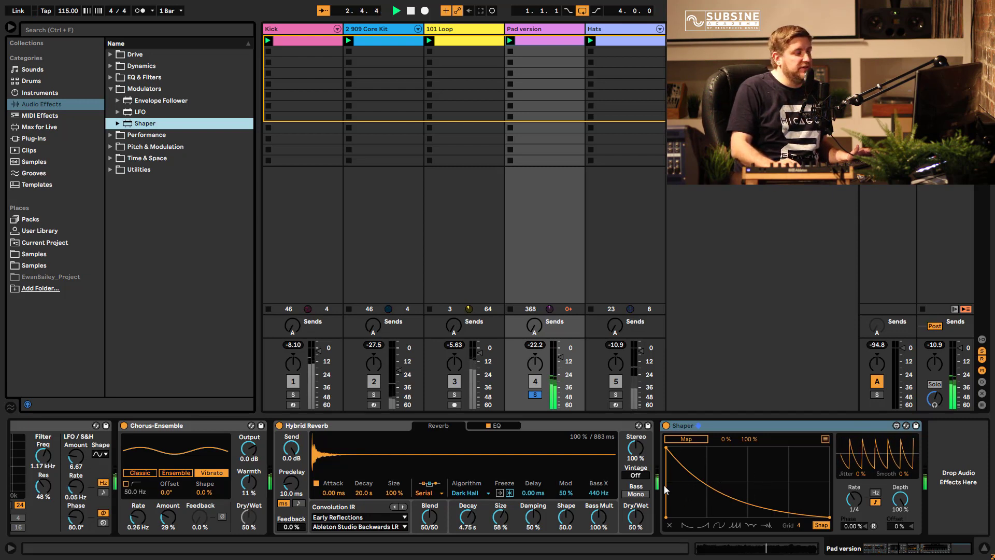
Step: Map the Shaper to Track Volume at 1/16, solo Kick too, and lower depth to 26%
{"action": "left_click", "coordinate": [687, 439]}
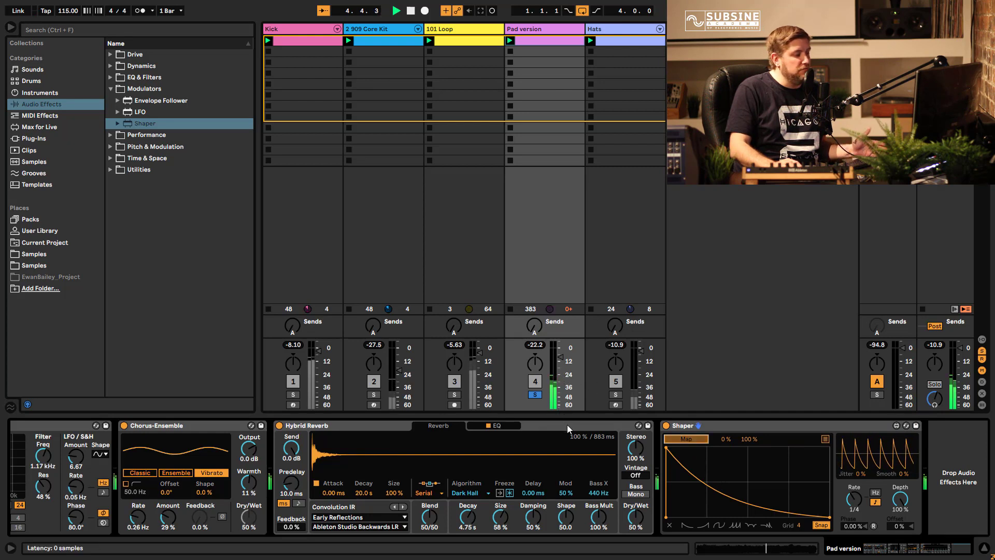
{"action": "left_click", "coordinate": [555, 367]}
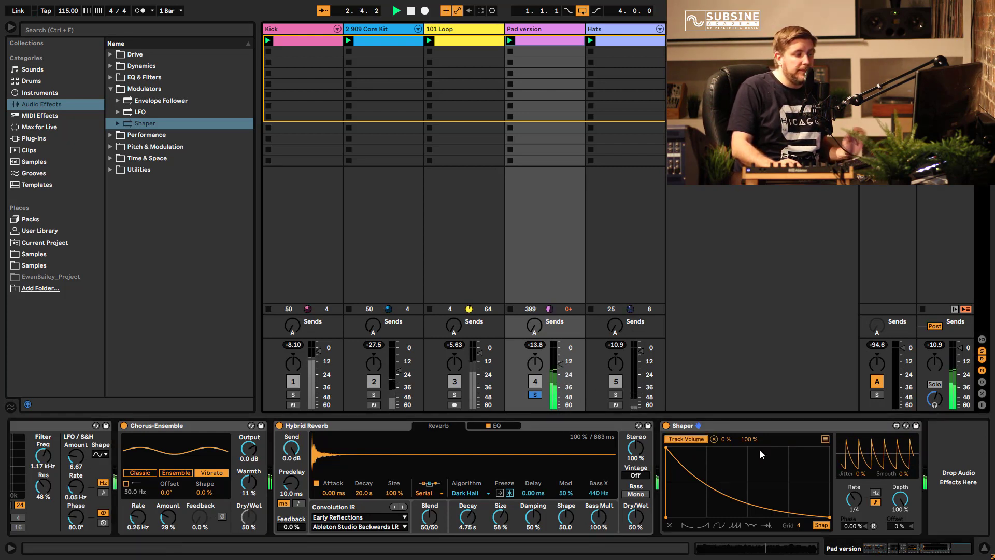
{"action": "left_click", "coordinate": [855, 500]}
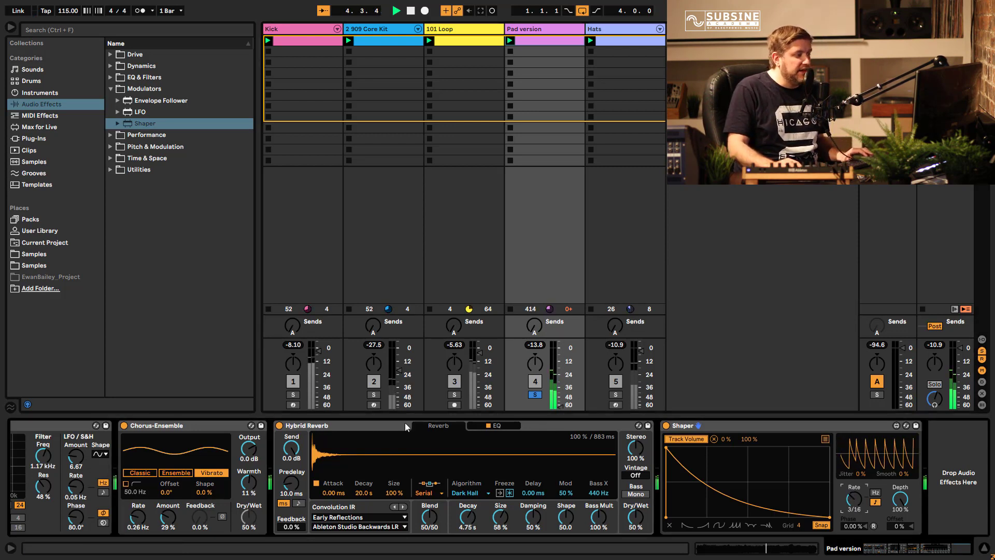
{"action": "left_click", "coordinate": [293, 394]}
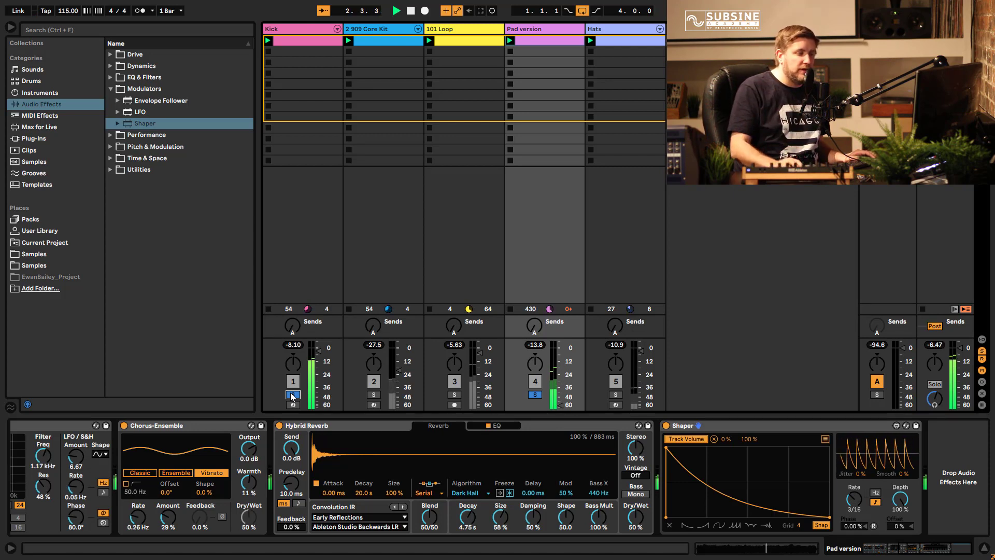
{"action": "left_click", "coordinate": [851, 502]}
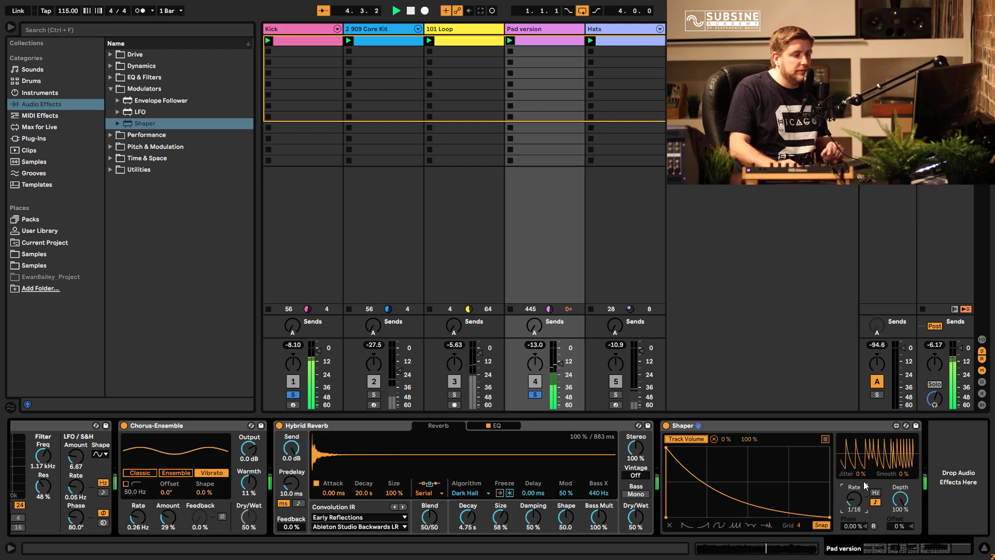
{"action": "left_click_drag", "start_coordinate": [901, 499], "coordinate": [900, 549]}
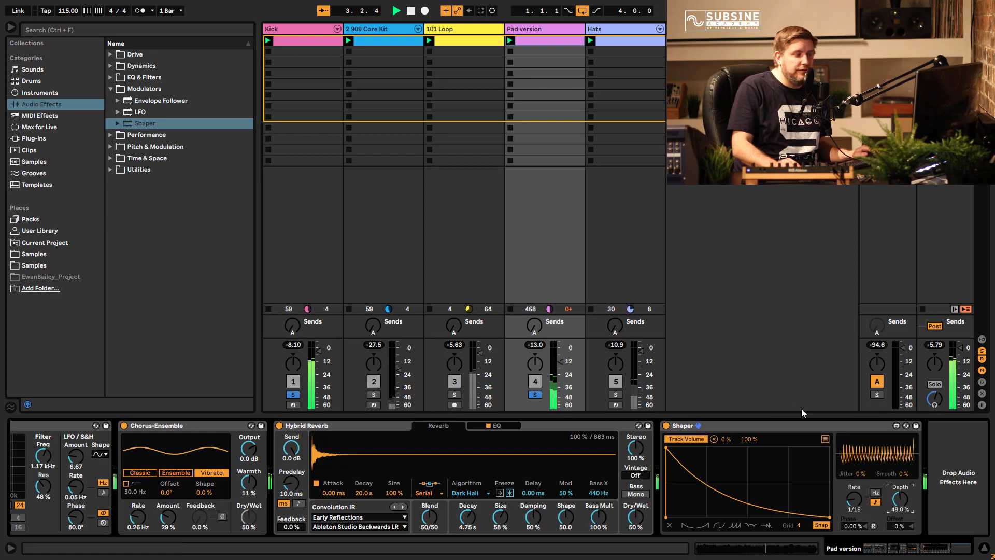
{"action": "mouse_move", "coordinate": [901, 500]}
{"action": "left_mouse_down"}
{"action": "mouse_move", "coordinate": [899, 527]}
{"action": "mouse_move", "coordinate": [900, 497]}
{"action": "left_mouse_up"}
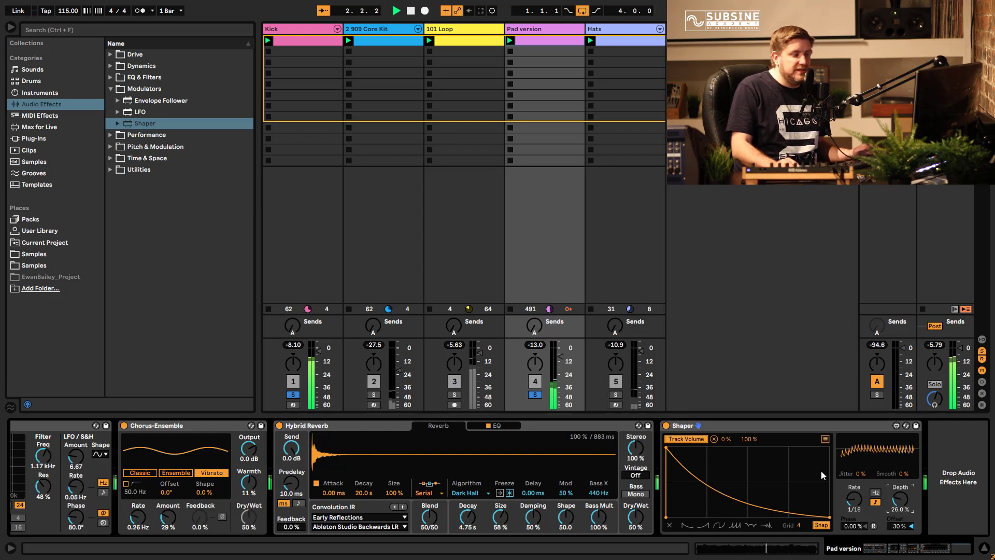
Step: Map the Shaper to Hybrid Reverb Size, limiting its maximum to 58%
{"action": "left_click", "coordinate": [827, 440]}
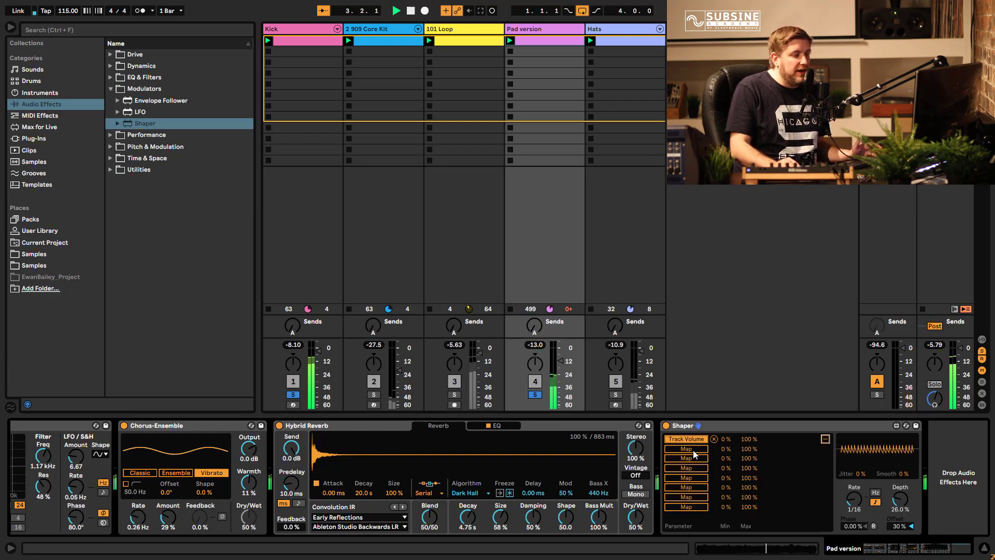
{"action": "left_click_drag", "start_coordinate": [501, 519], "coordinate": [501, 516]}
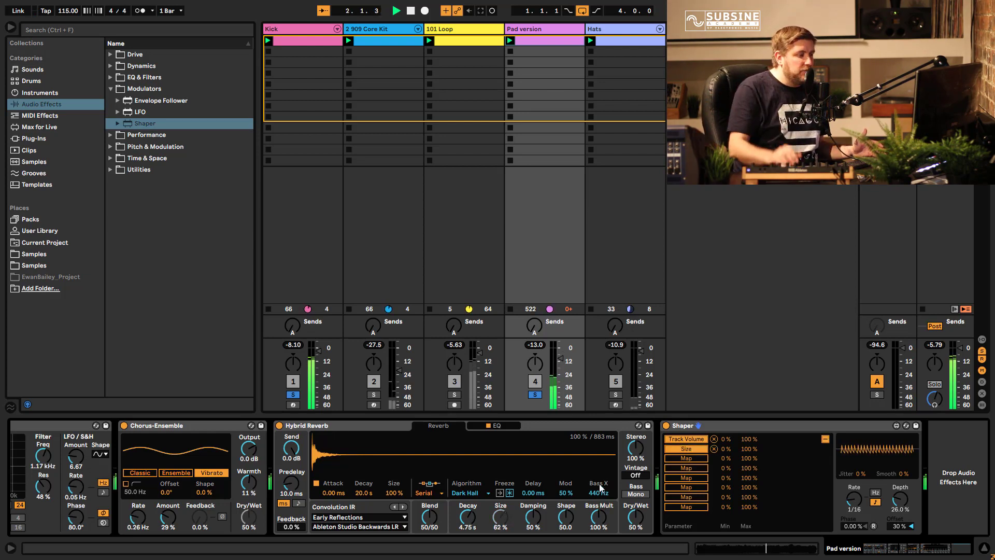
{"action": "left_click_drag", "start_coordinate": [748, 449], "coordinate": [756, 471]}
Step: Map and then remove reverb Blend, and map reverb Damping to the Shaper instead
{"action": "left_click", "coordinate": [686, 459]}
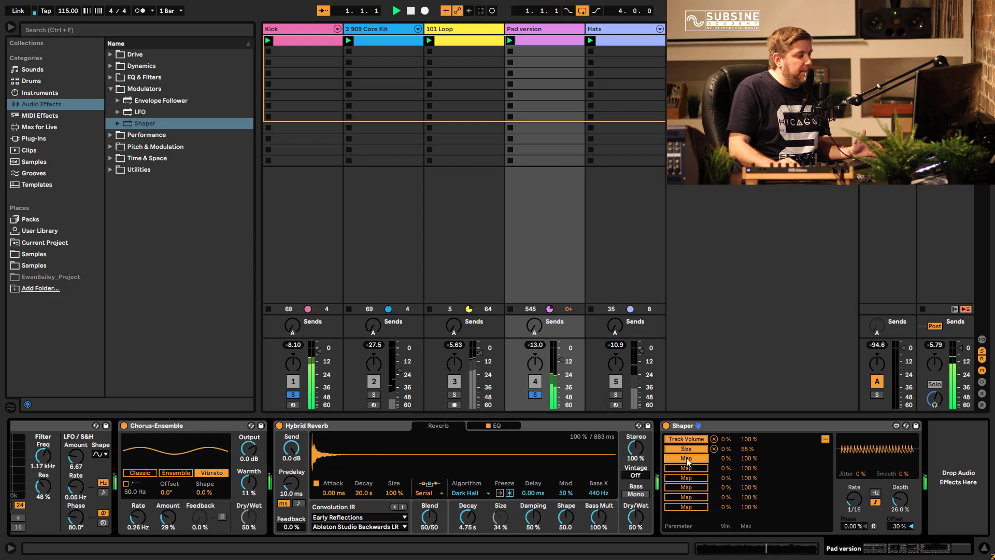
{"action": "left_click", "coordinate": [429, 515]}
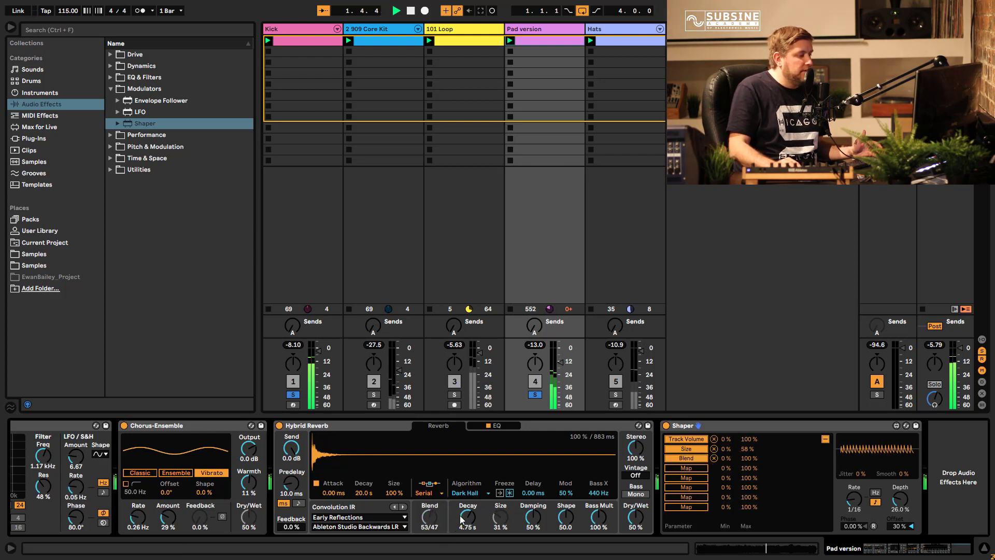
{"action": "left_click", "coordinate": [715, 459]}
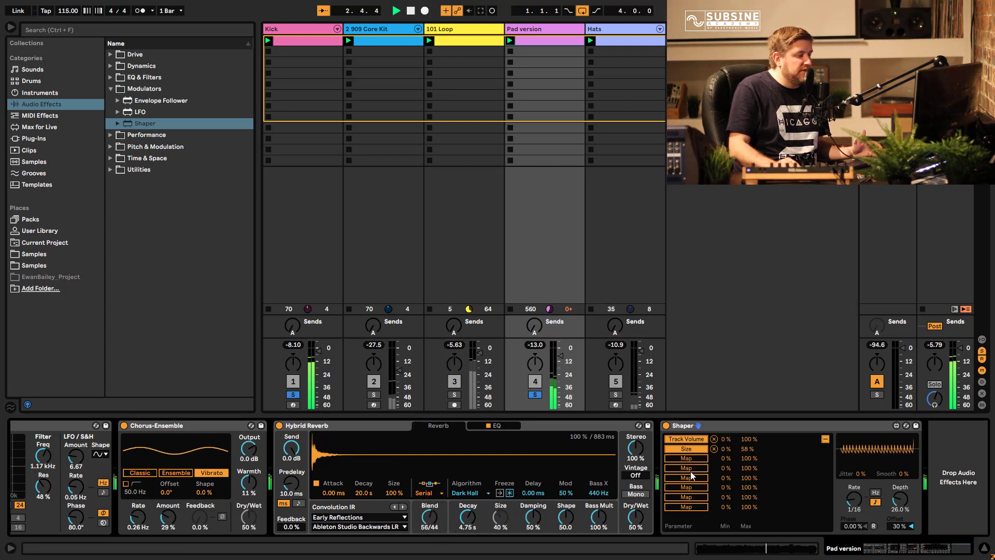
{"action": "left_click", "coordinate": [686, 468]}
{"action": "left_click", "coordinate": [533, 516]}
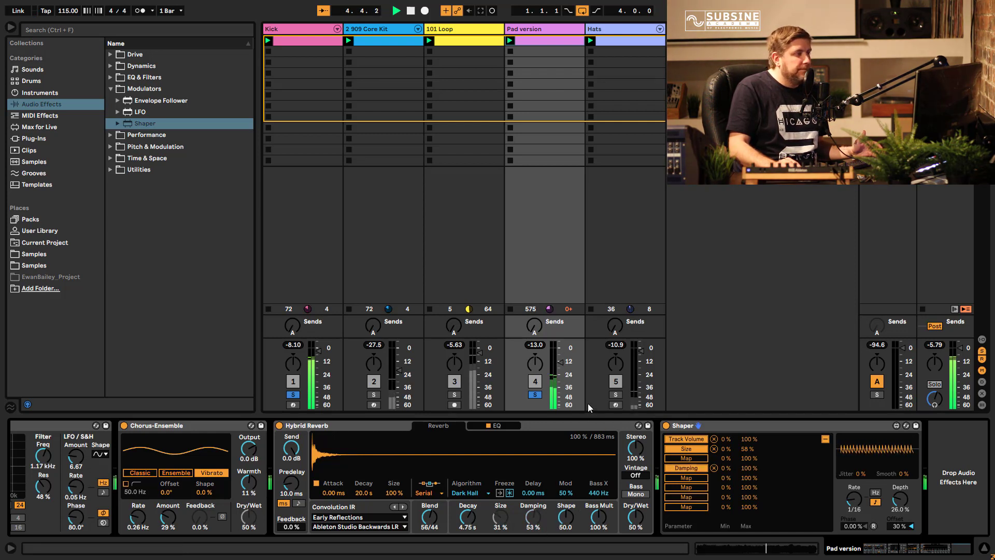
Step: Compare the Shaper bypassed and active, then solo the 101 Loop track
{"action": "left_click", "coordinate": [666, 427]}
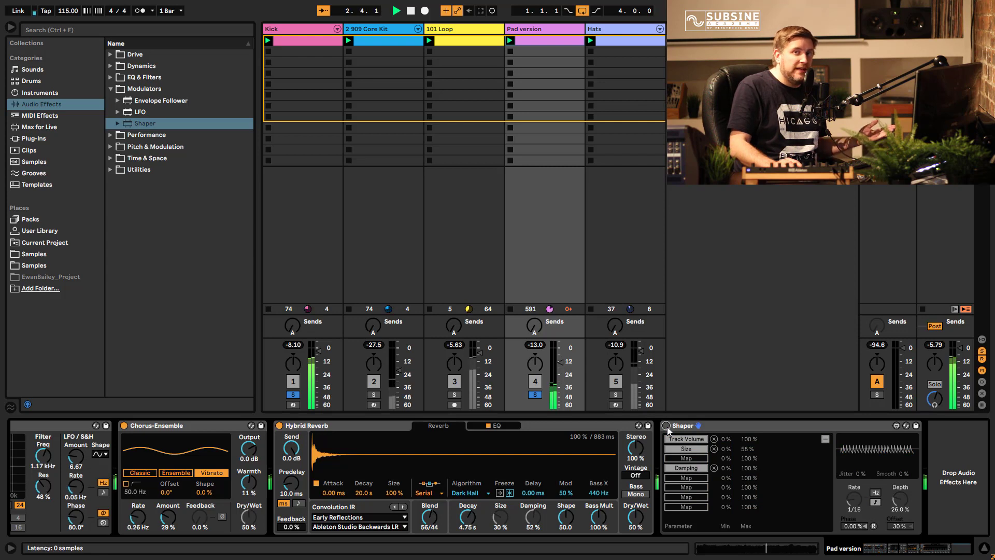
{"action": "left_click", "coordinate": [667, 427]}
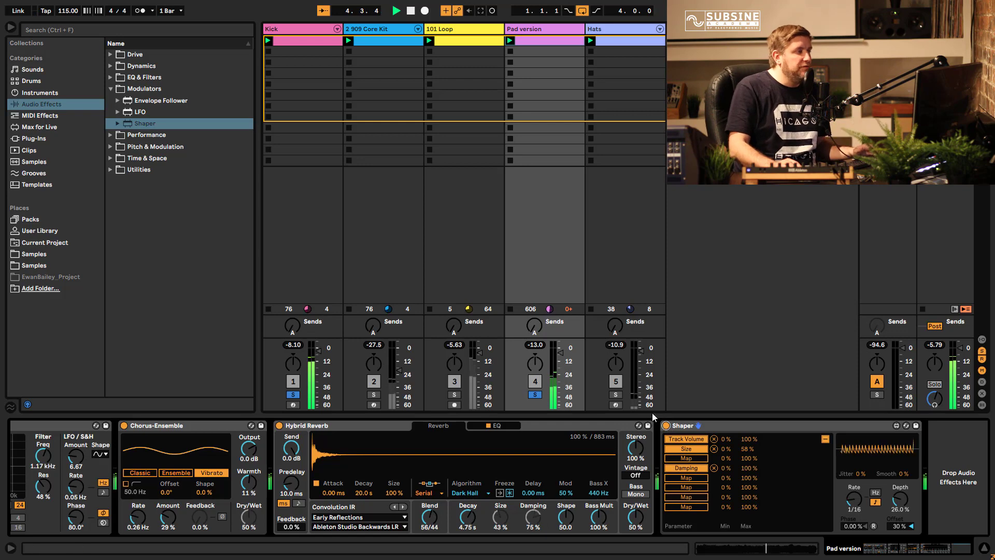
{"action": "left_click", "coordinate": [454, 395]}
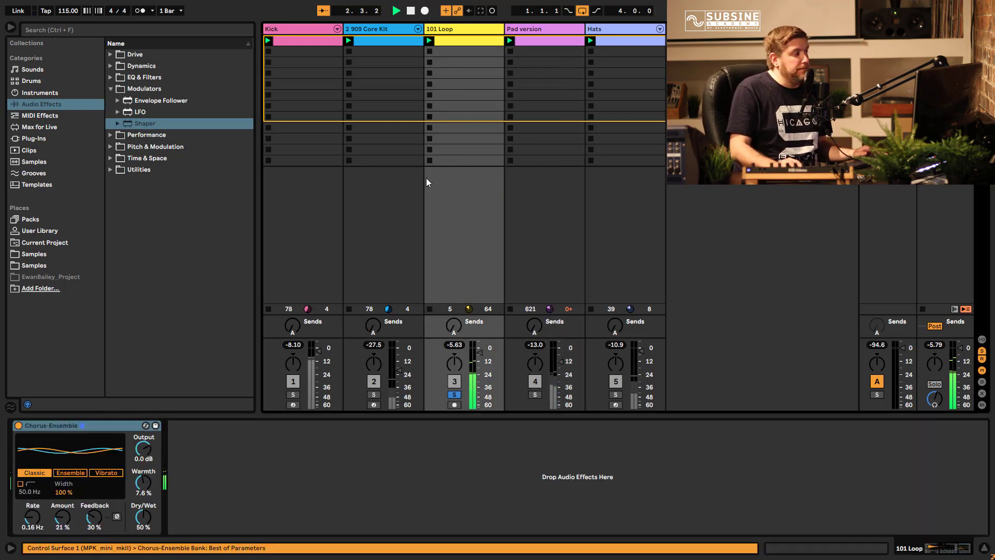
Step: Add an Envelope Follower to 101 Loop, map it to the Hats volume, and set gain to 6.6 dB
{"action": "left_click", "coordinate": [164, 101]}
{"action": "key", "text": "Return"}
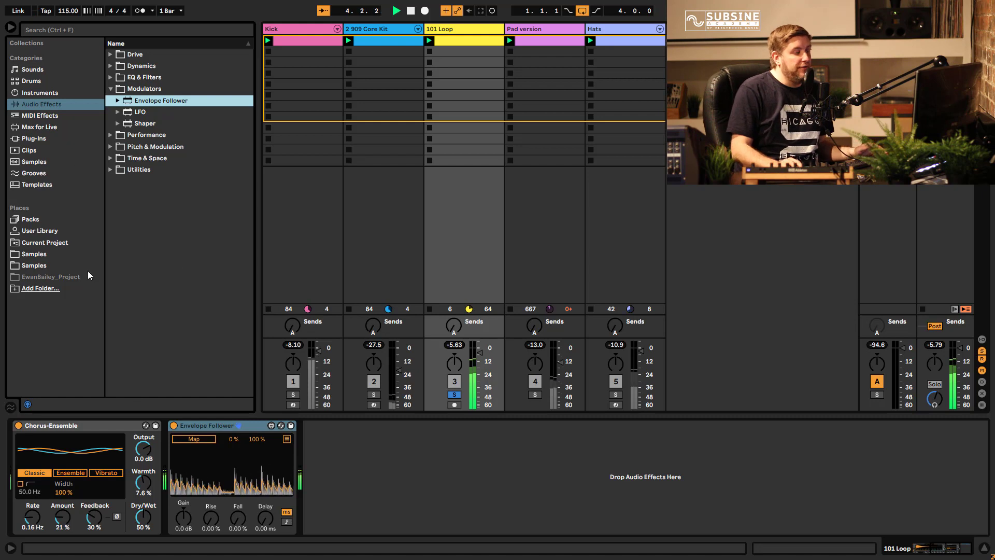
{"action": "left_click", "coordinate": [616, 395]}
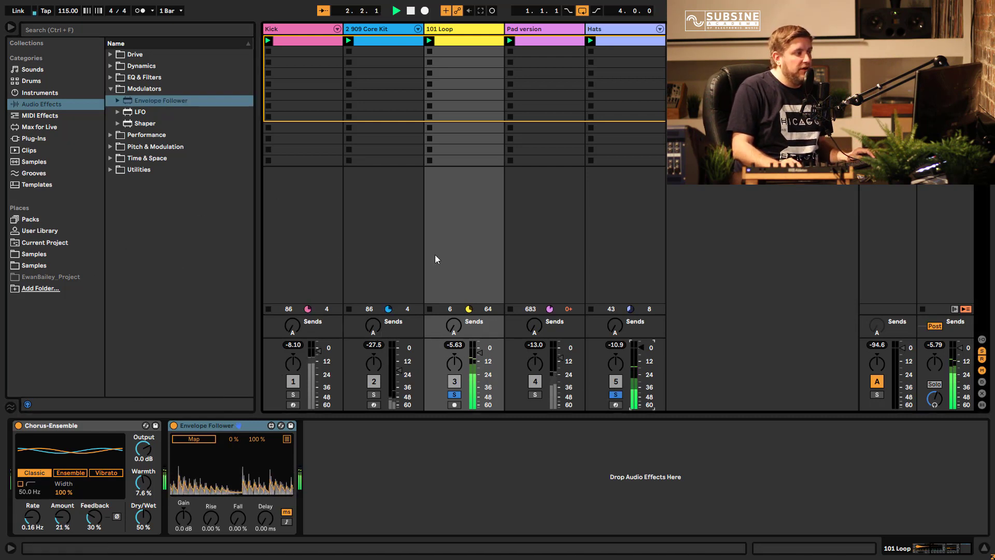
{"action": "left_click", "coordinate": [207, 441]}
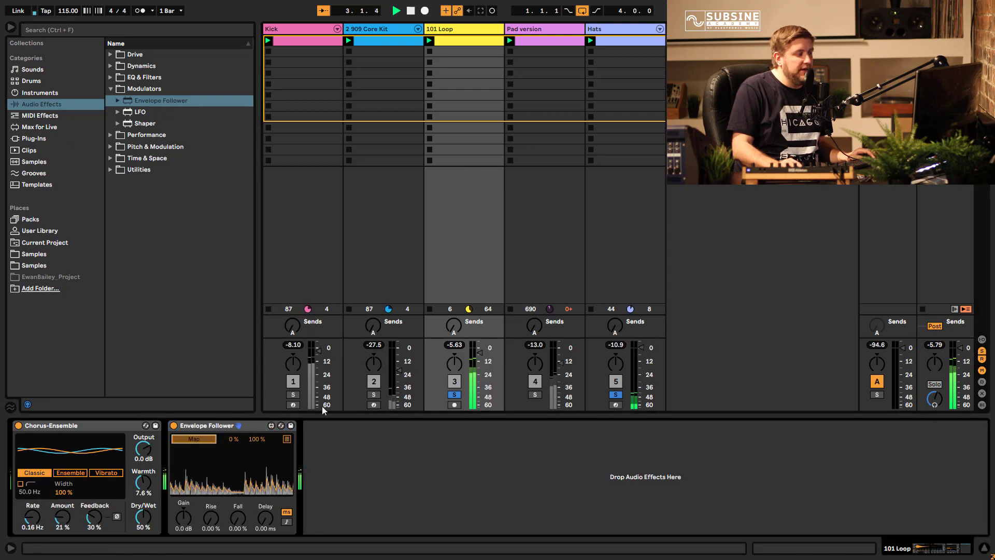
{"action": "left_click", "coordinate": [644, 398]}
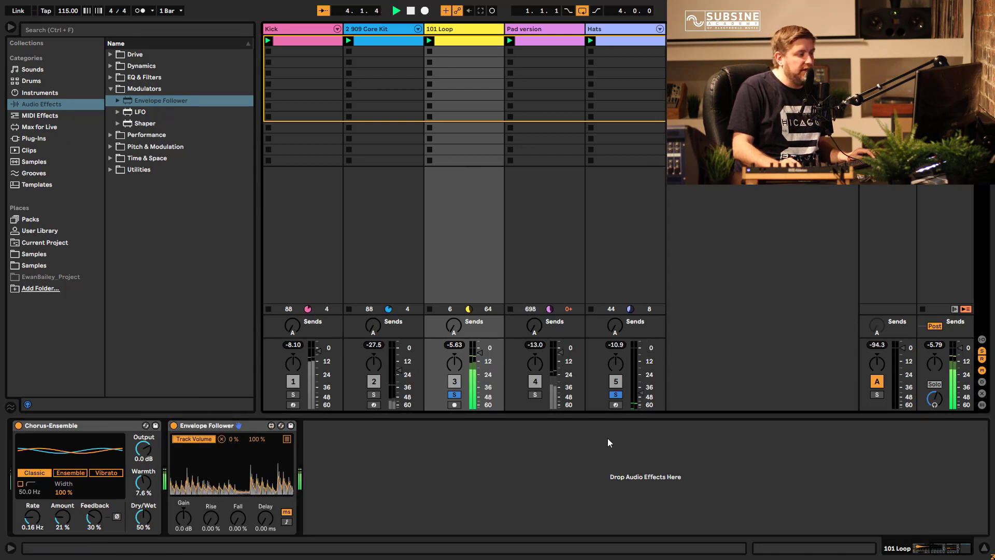
{"action": "left_click_drag", "start_coordinate": [186, 521], "coordinate": [185, 498]}
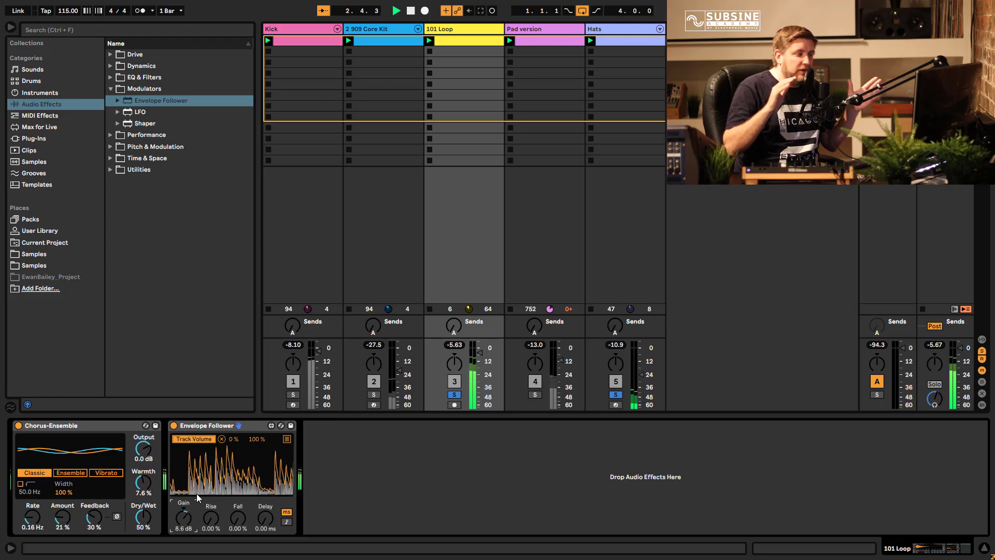
Step: Show the Hats track's device chain and take all tracks out of solo
{"action": "left_click", "coordinate": [632, 29]}
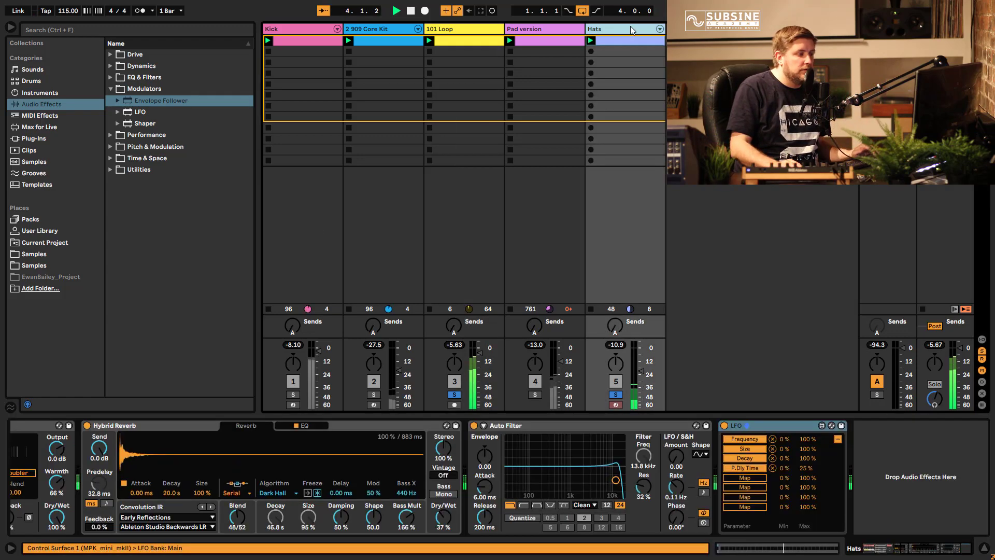
{"action": "left_click", "coordinate": [616, 394]}
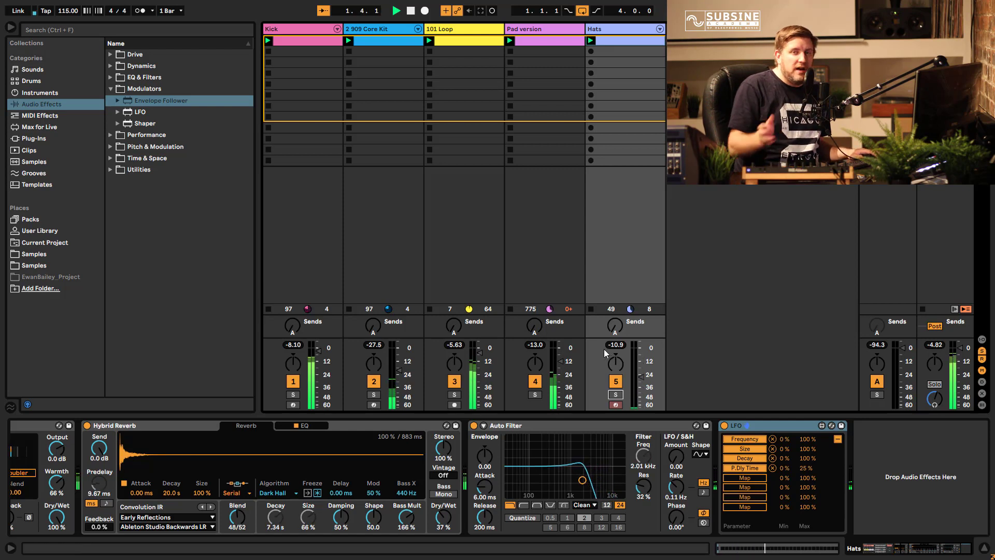